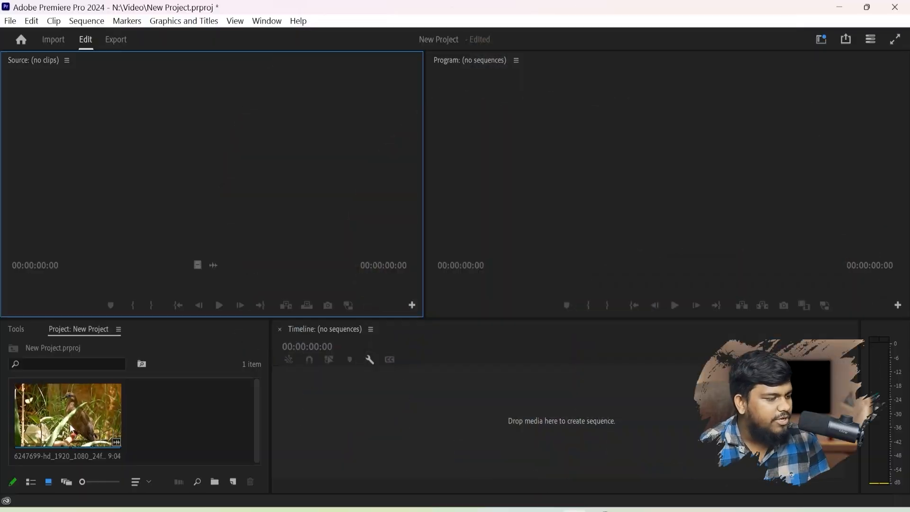
Step: Open 6247699-hd_1920_1080_24fps.mp4 in the Source monitor and play it from the beginning
{"action": "double_click", "coordinate": [73, 422]}
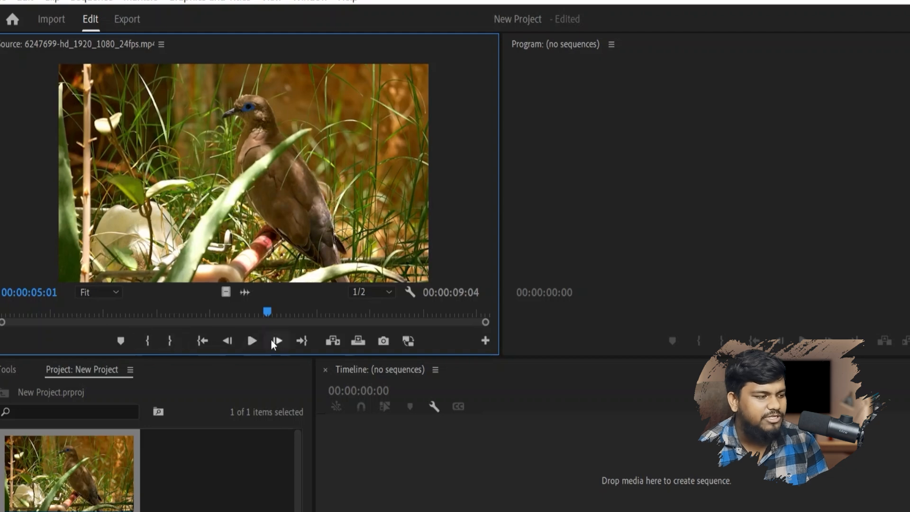
{"action": "left_click", "coordinate": [172, 312]}
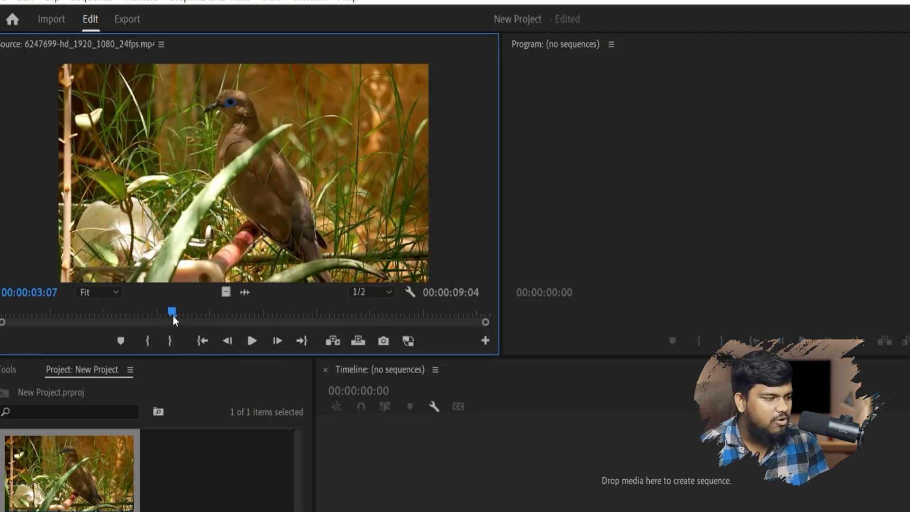
{"action": "left_click_drag", "start_coordinate": [173, 320], "coordinate": [0, 315]}
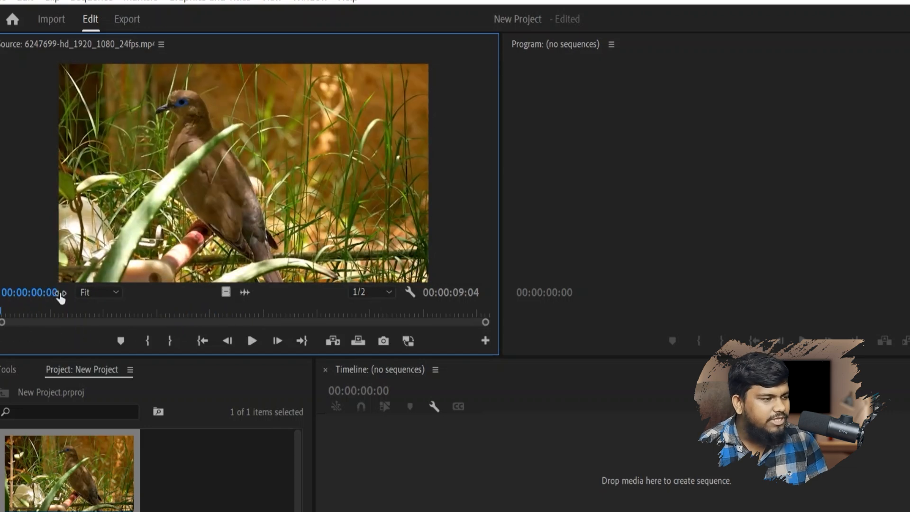
{"action": "left_click", "coordinate": [252, 341]}
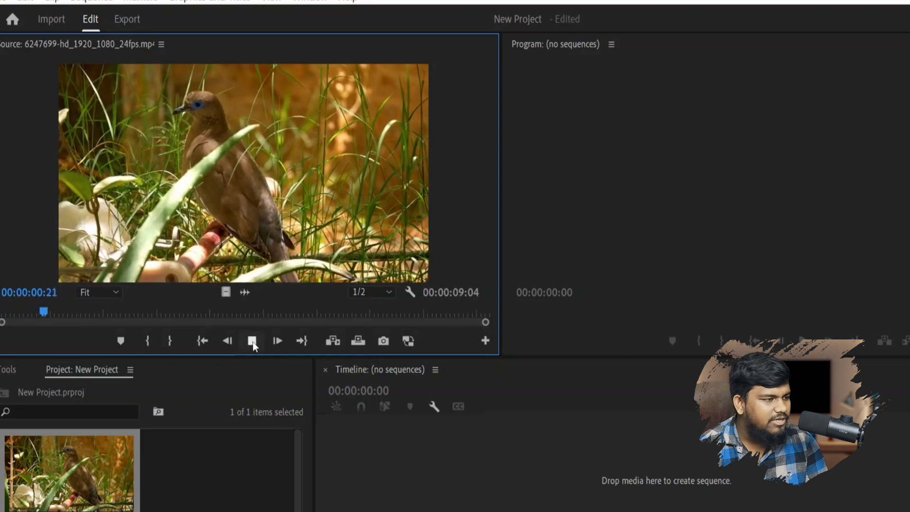
{"action": "left_click", "coordinate": [252, 341]}
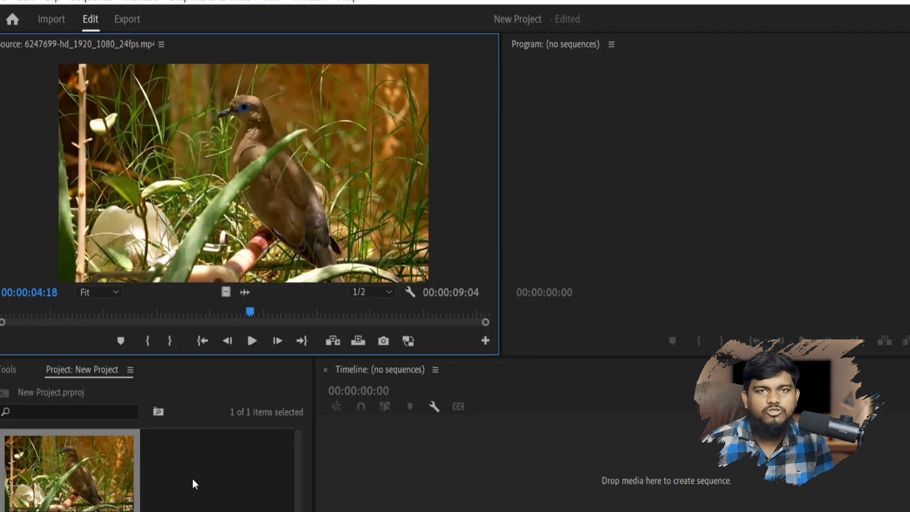
Step: Create a new sequence by placing the bird clip from the project into the empty timeline
{"action": "left_click", "coordinate": [76, 492]}
{"action": "left_click_drag", "start_coordinate": [238, 432], "coordinate": [516, 478]}
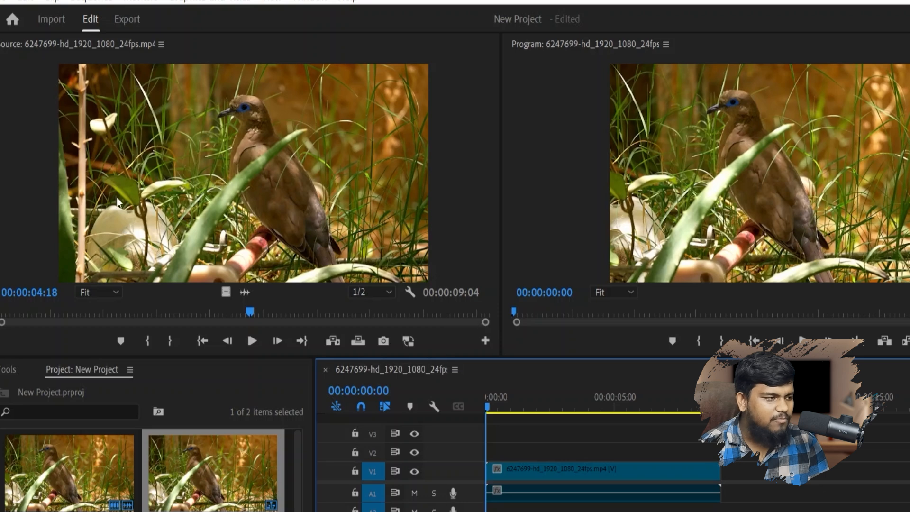
Step: Play the source clip from its start, view its audio waveform, and switch the Source monitor back to the video image
{"action": "left_click", "coordinate": [146, 198]}
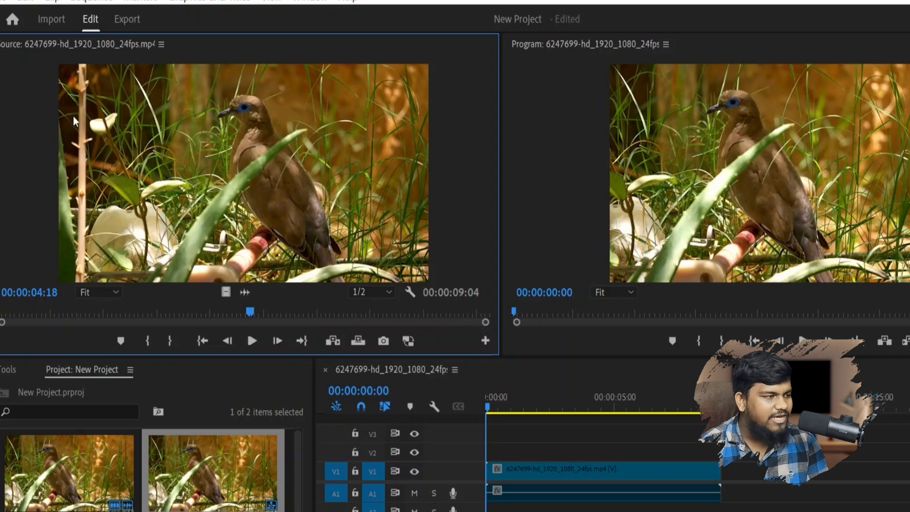
{"action": "key", "text": "Home"}
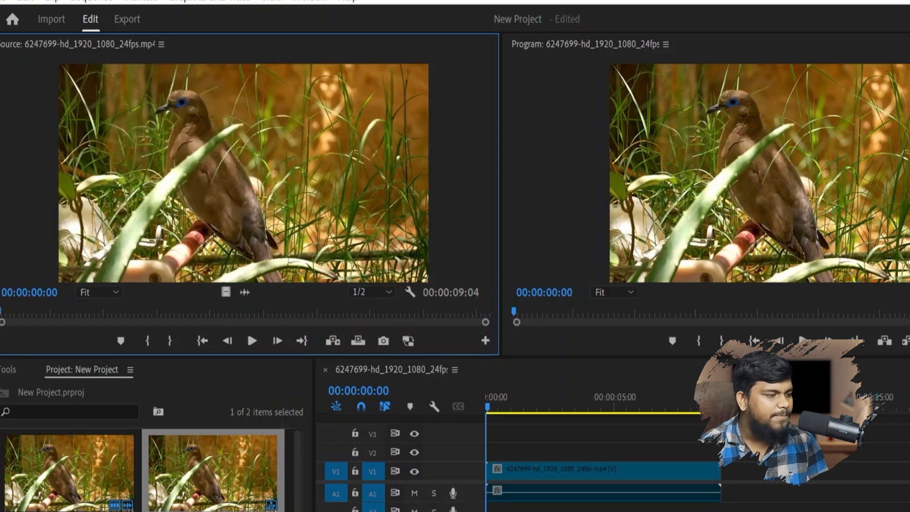
{"action": "key", "text": "space"}
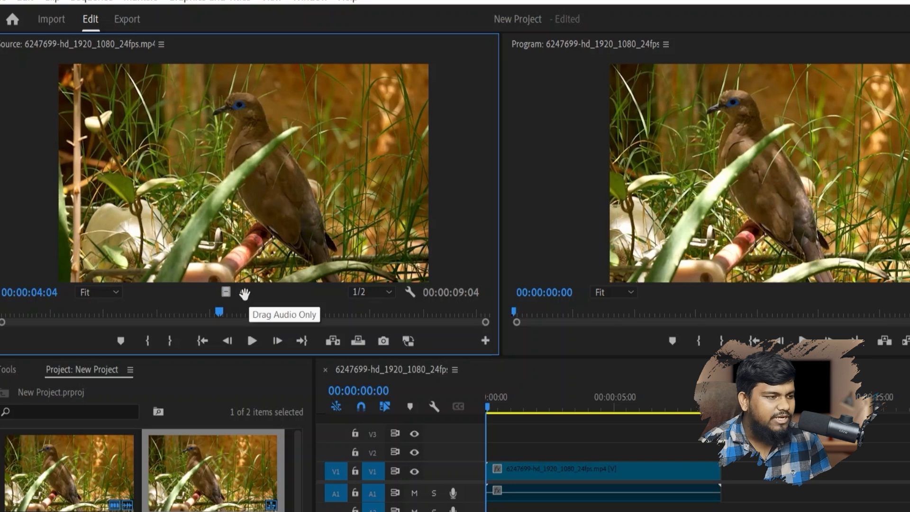
{"action": "left_click", "coordinate": [245, 293]}
{"action": "left_click", "coordinate": [70, 118]}
{"action": "left_click_drag", "start_coordinate": [57, 138], "coordinate": [177, 209]}
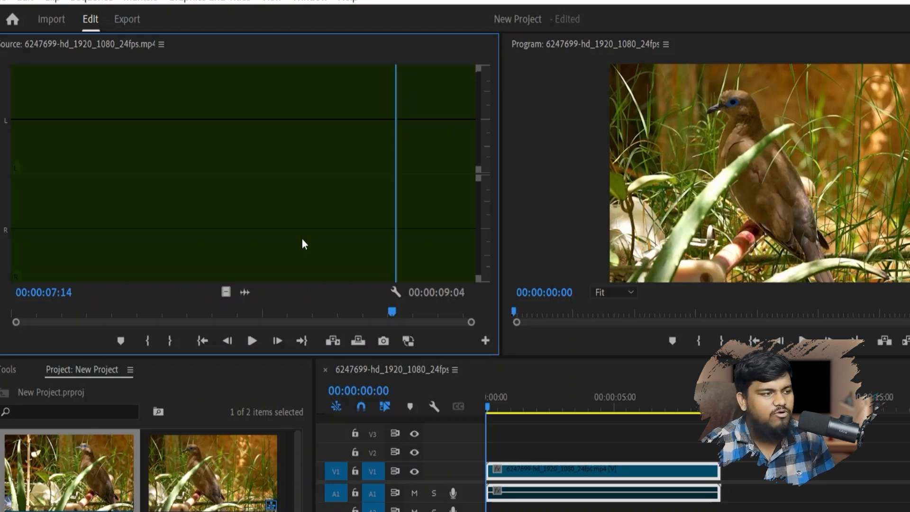
{"action": "left_click", "coordinate": [225, 291]}
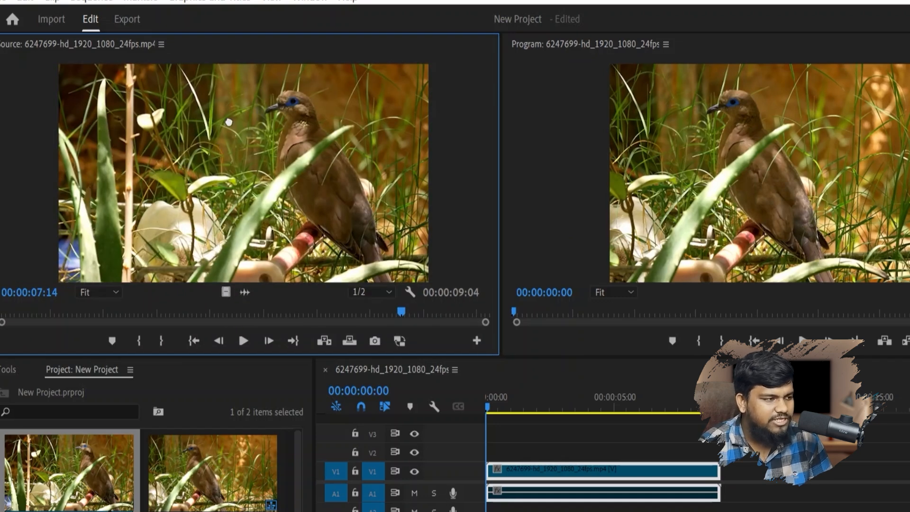
Step: Append the source clip with video and audio after the first clip on V1 and A1, and move the playhead to 00:00:12:03
{"action": "left_click_drag", "start_coordinate": [334, 134], "coordinate": [743, 493]}
{"action": "left_click", "coordinate": [797, 440]}
{"action": "left_click", "coordinate": [797, 400]}
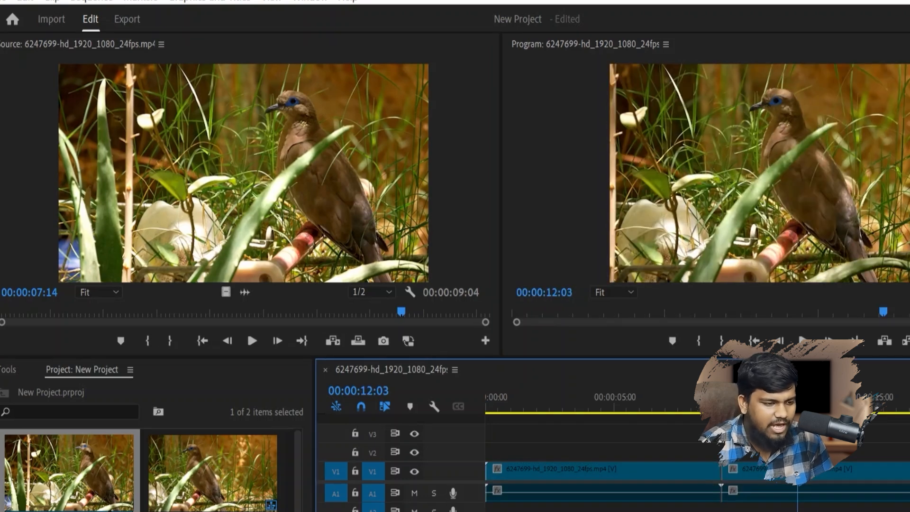
Step: Unlink the video and audio of the second clip in the timeline
{"action": "left_click", "coordinate": [797, 471]}
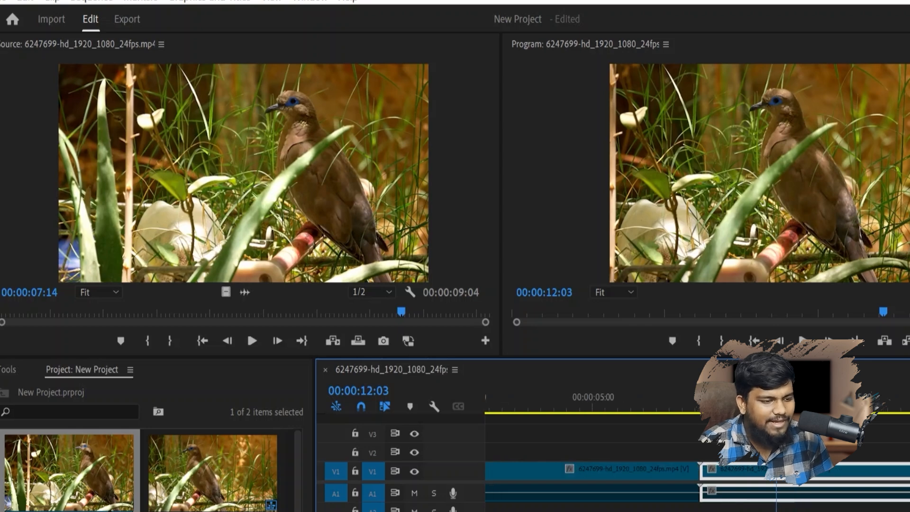
{"action": "scroll", "coordinate": [743, 479], "scroll_direction": "down", "scroll_amount": 3}
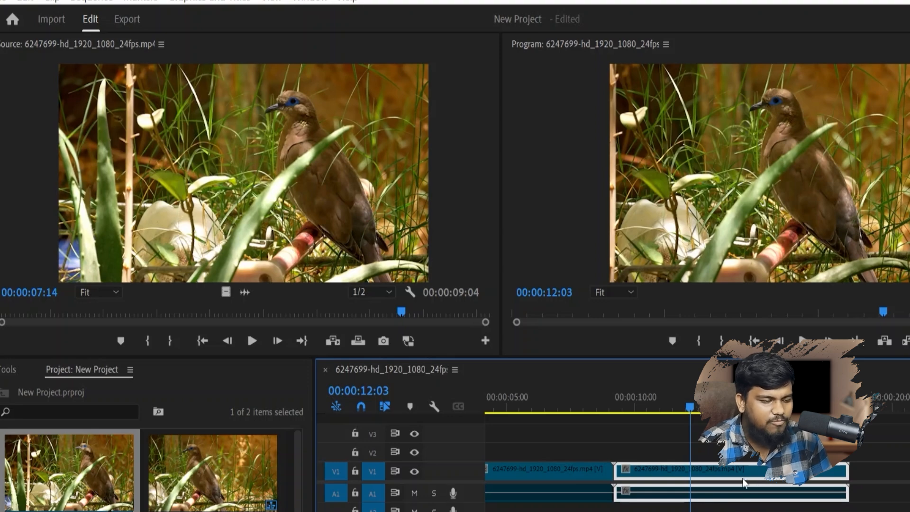
{"action": "right_click", "coordinate": [743, 483]}
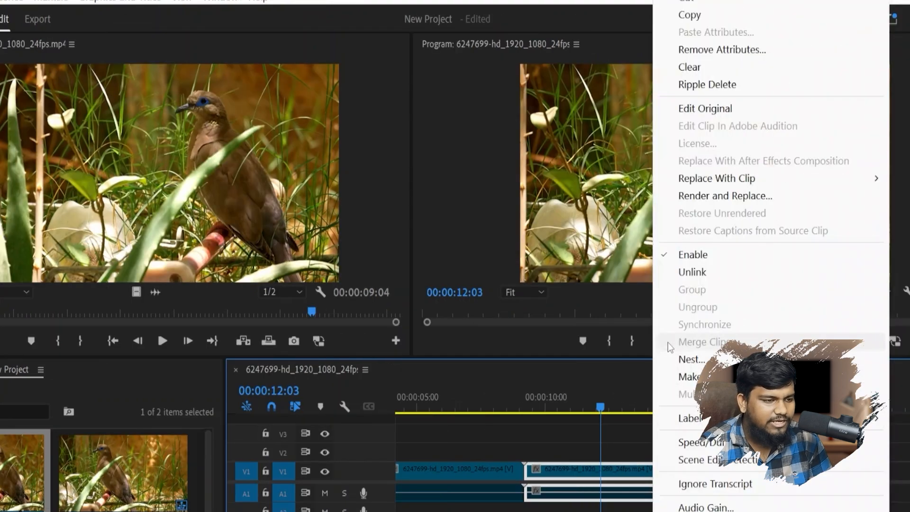
{"action": "left_click", "coordinate": [703, 273]}
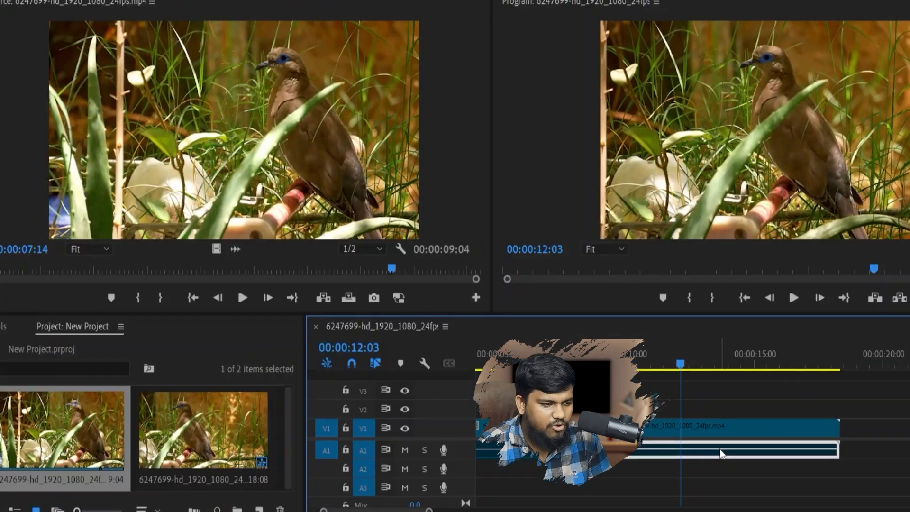
Step: Delete only the second clip's audio from A1, and undo the deletion
{"action": "left_click", "coordinate": [724, 428]}
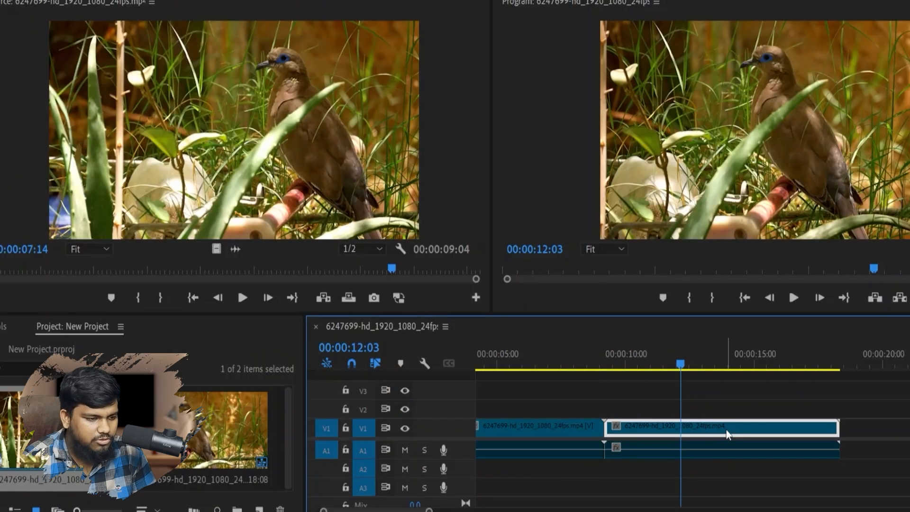
{"action": "left_click", "coordinate": [729, 456]}
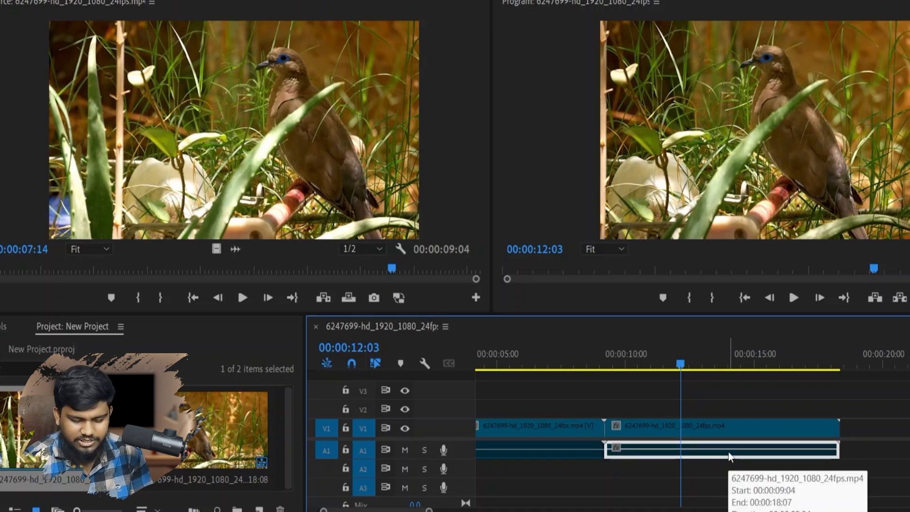
{"action": "key", "text": "Delete"}
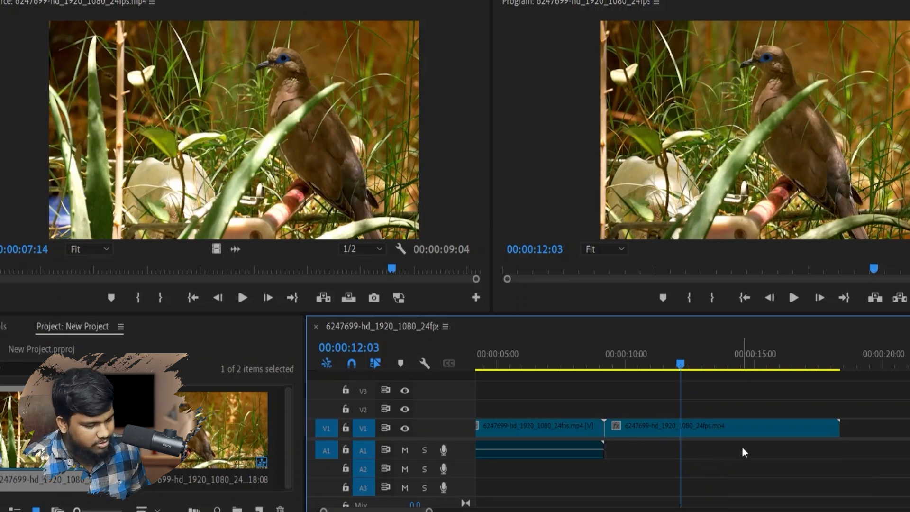
{"action": "key", "text": "ctrl+z"}
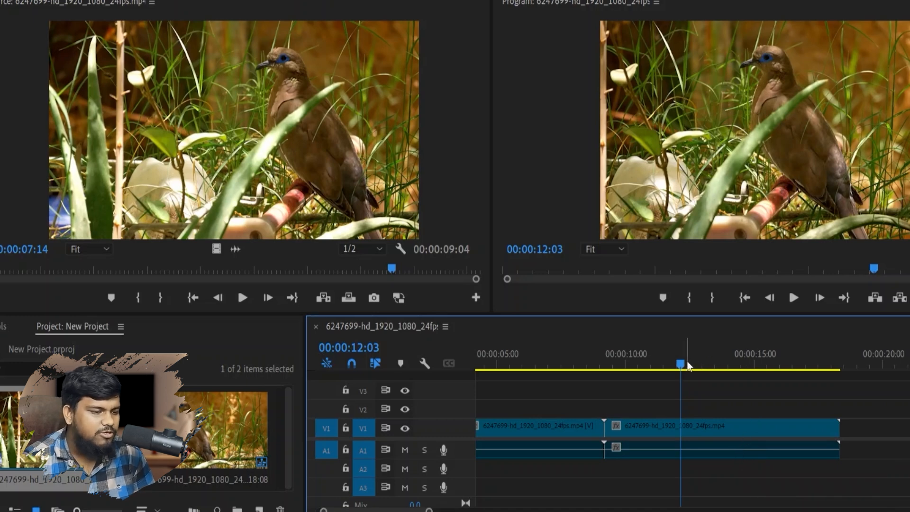
Step: Delete only the second clip's video from V1, and undo the deletion
{"action": "left_click", "coordinate": [712, 425]}
{"action": "key", "text": "Delete"}
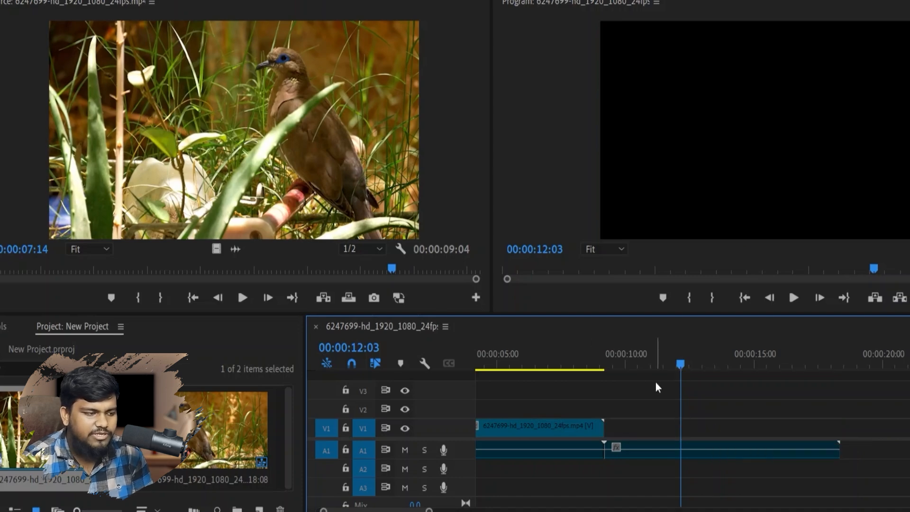
{"action": "key", "text": "ctrl+z"}
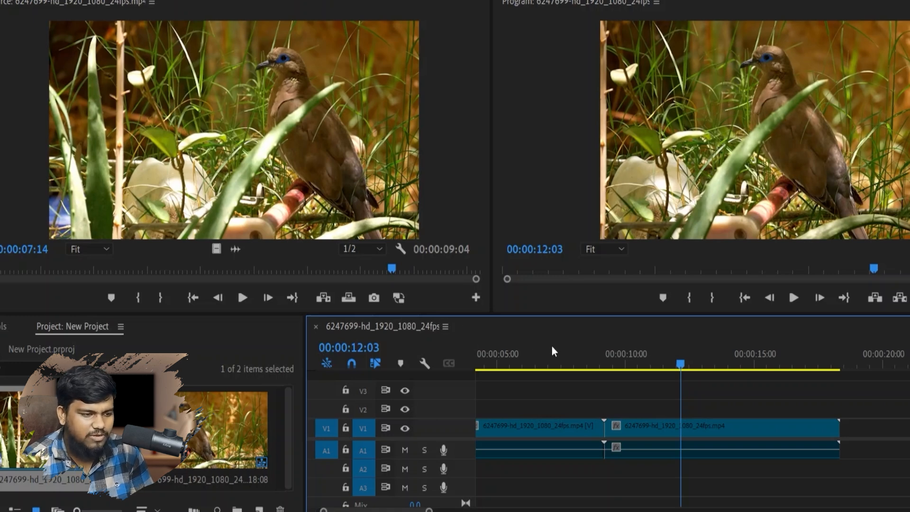
Step: Add the source clip's video alone on V1 after the second clip, and its audio alone beneath it on A1
{"action": "left_click", "coordinate": [216, 250]}
{"action": "left_click_drag", "start_coordinate": [469, 232], "coordinate": [758, 433]}
{"action": "left_click", "coordinate": [755, 361]}
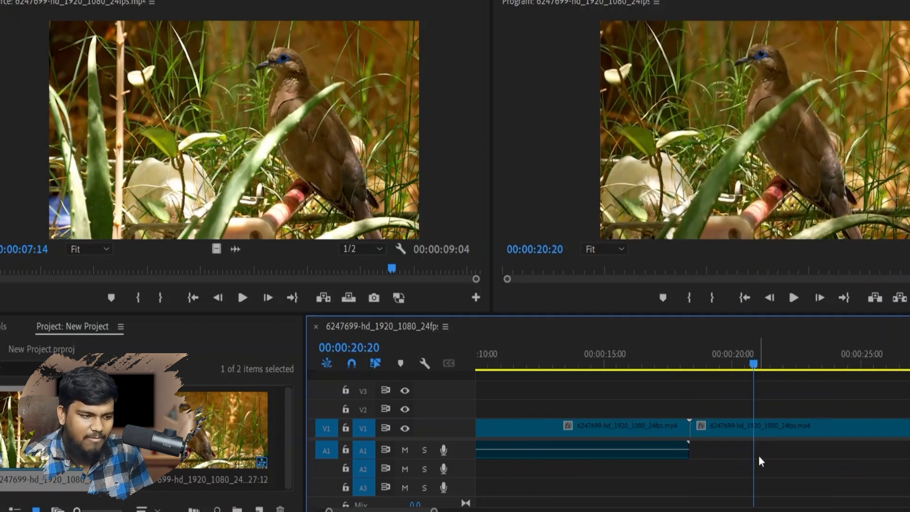
{"action": "scroll", "coordinate": [291, 269], "scroll_direction": "down", "scroll_amount": 1}
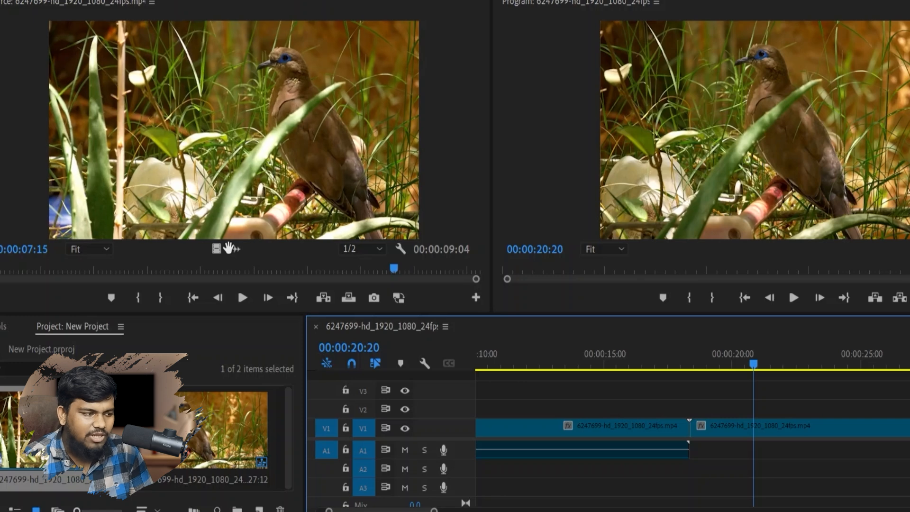
{"action": "left_click_drag", "start_coordinate": [234, 251], "coordinate": [692, 457]}
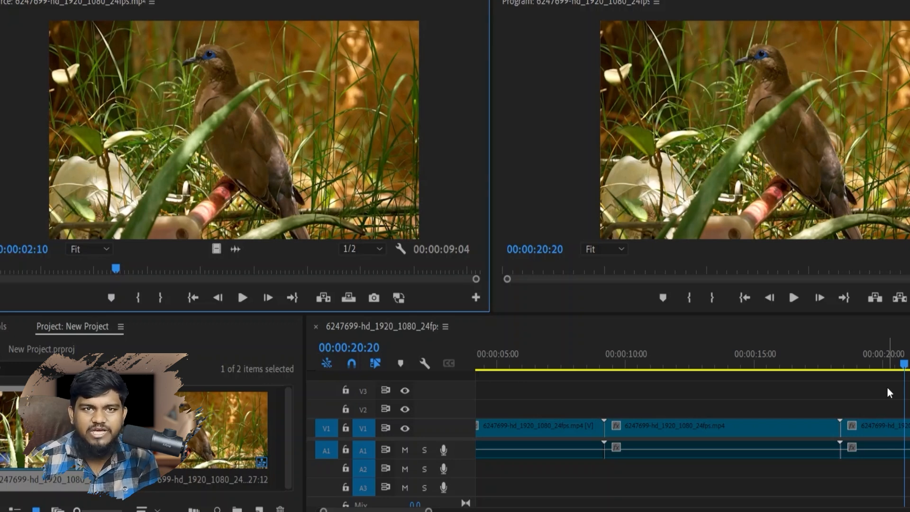
Step: Add a marker at 00:00:01:10 in the source clip and extend it to a duration of about 00:00:01:06
{"action": "left_click", "coordinate": [63, 268]}
{"action": "key", "text": "m"}
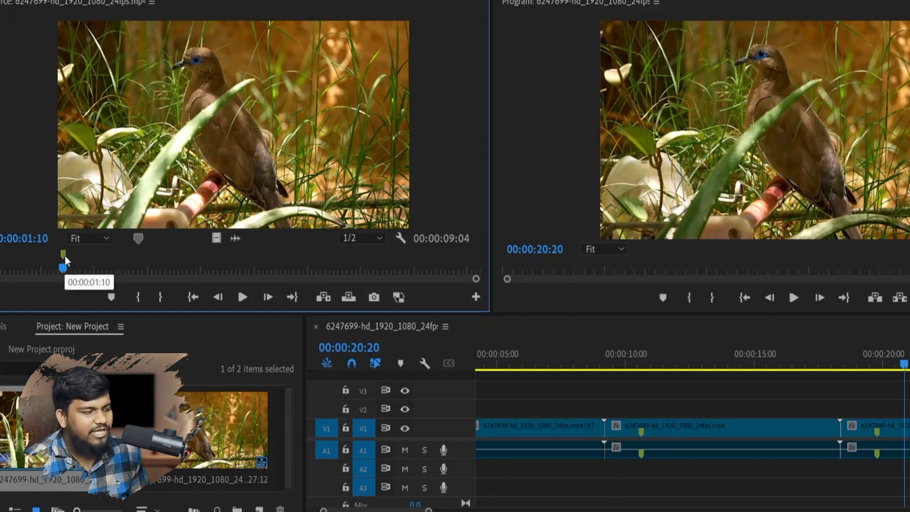
{"action": "left_click", "coordinate": [64, 254]}
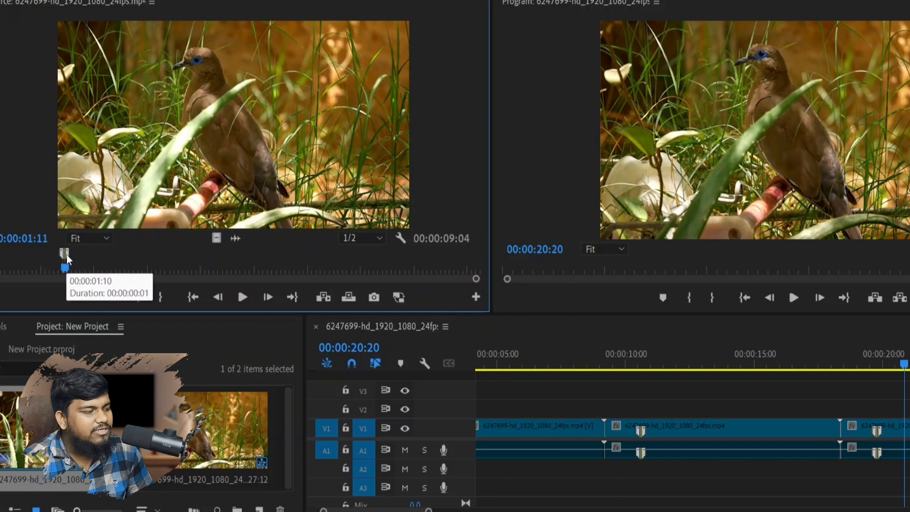
{"action": "left_click_drag", "start_coordinate": [114, 266], "coordinate": [135, 270]}
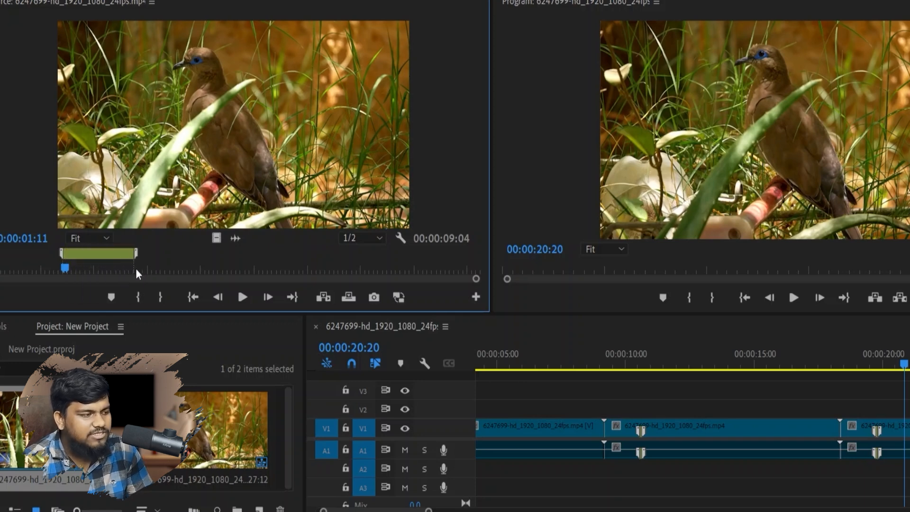
{"action": "left_click_drag", "start_coordinate": [129, 274], "coordinate": [132, 275]}
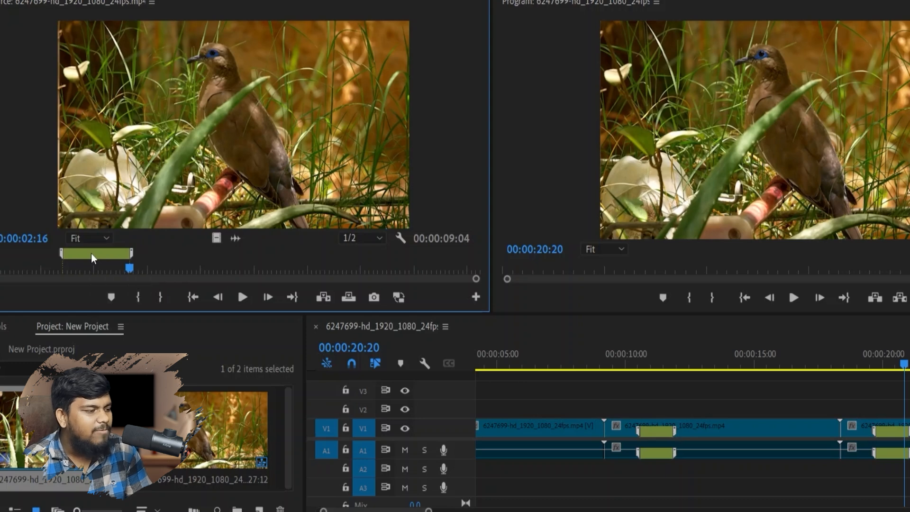
Step: Name the source clip's marker "Image add" and set its color to red
{"action": "double_click", "coordinate": [91, 253]}
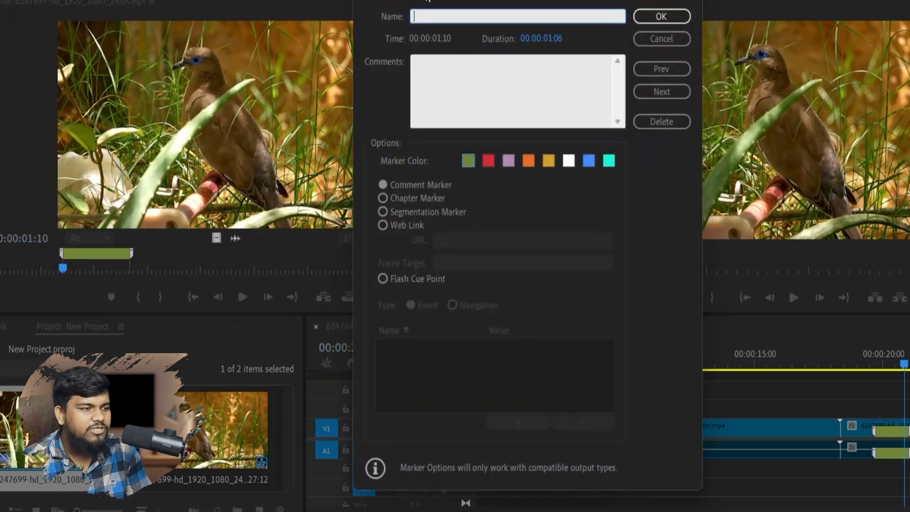
{"action": "left_click_drag", "start_coordinate": [462, 0], "coordinate": [672, 19]}
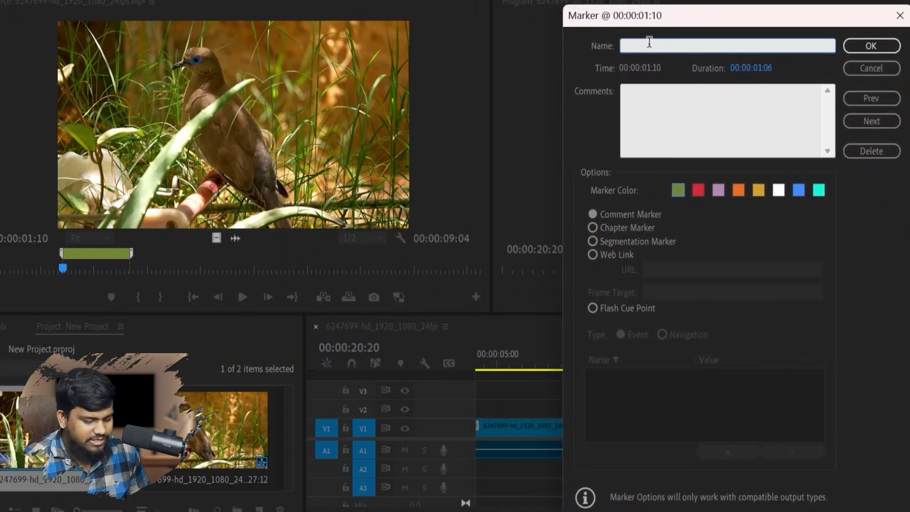
{"action": "type", "text": "Image add"}
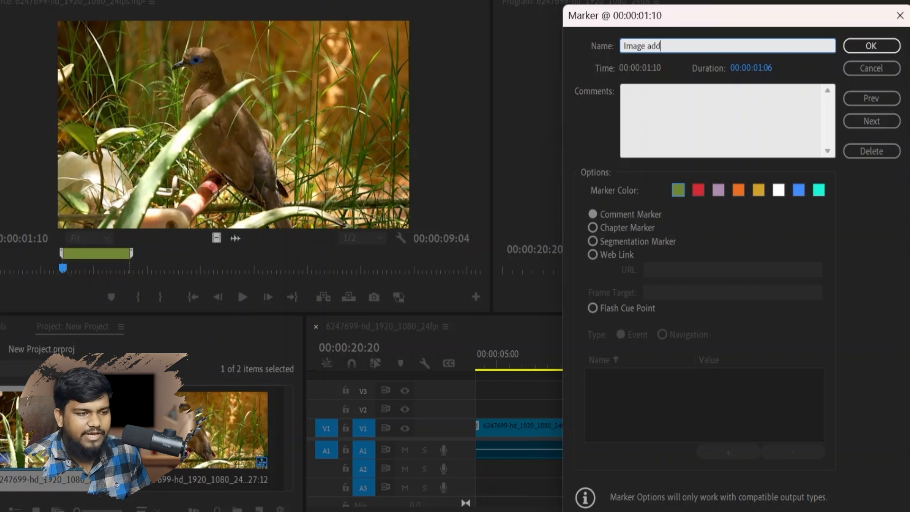
{"action": "left_click", "coordinate": [699, 191]}
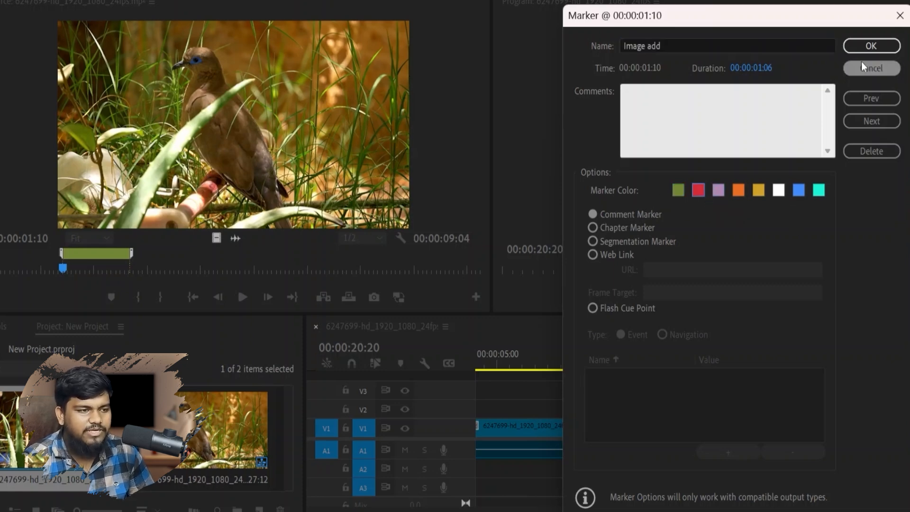
{"action": "left_click", "coordinate": [870, 46]}
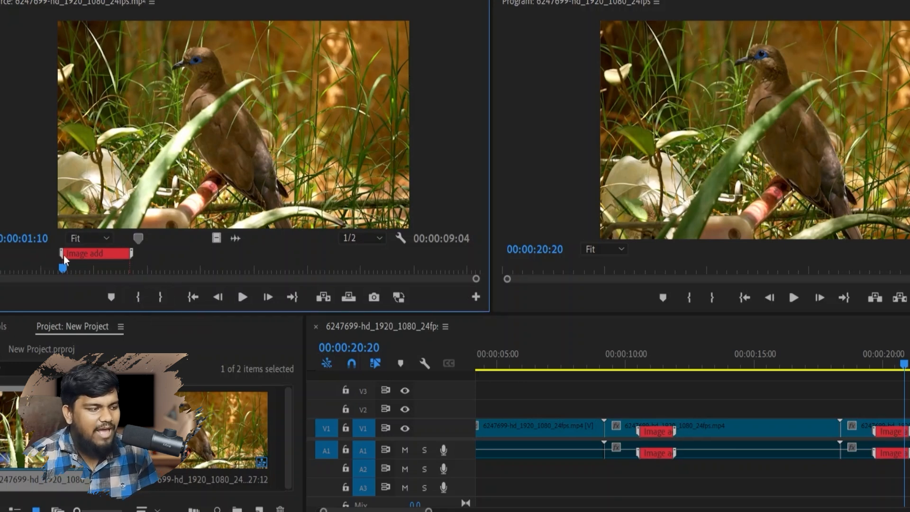
Step: Mark the source clip's In point at 00:00:03:01 and its Out point at 00:00:04:09
{"action": "left_click_drag", "start_coordinate": [57, 270], "coordinate": [146, 305]}
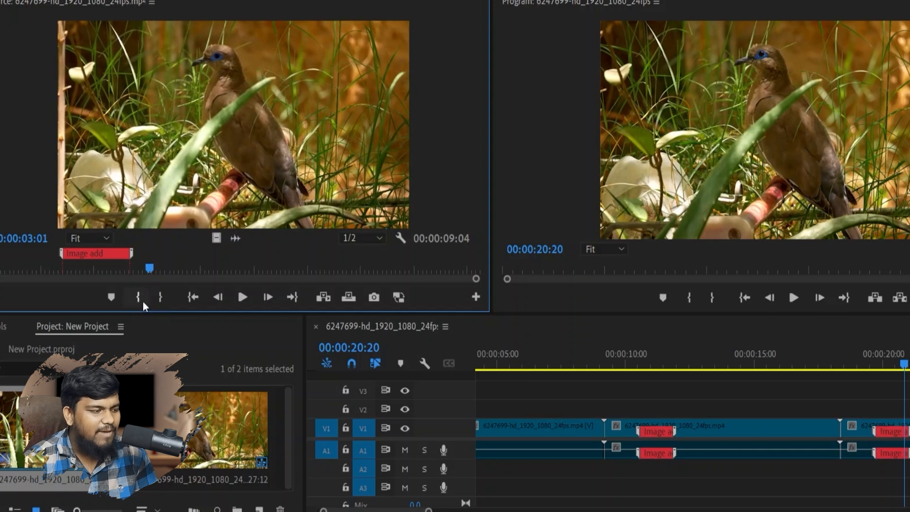
{"action": "left_click", "coordinate": [144, 301]}
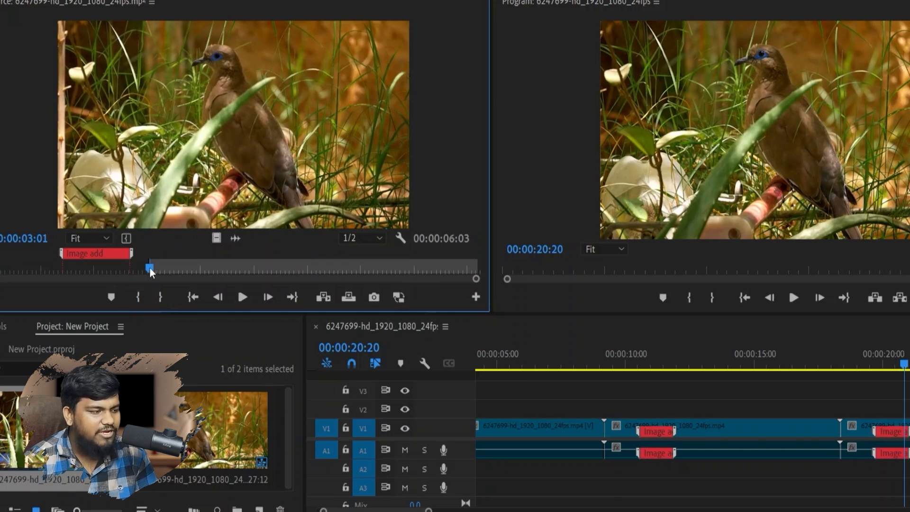
{"action": "left_click_drag", "start_coordinate": [150, 269], "coordinate": [189, 268]}
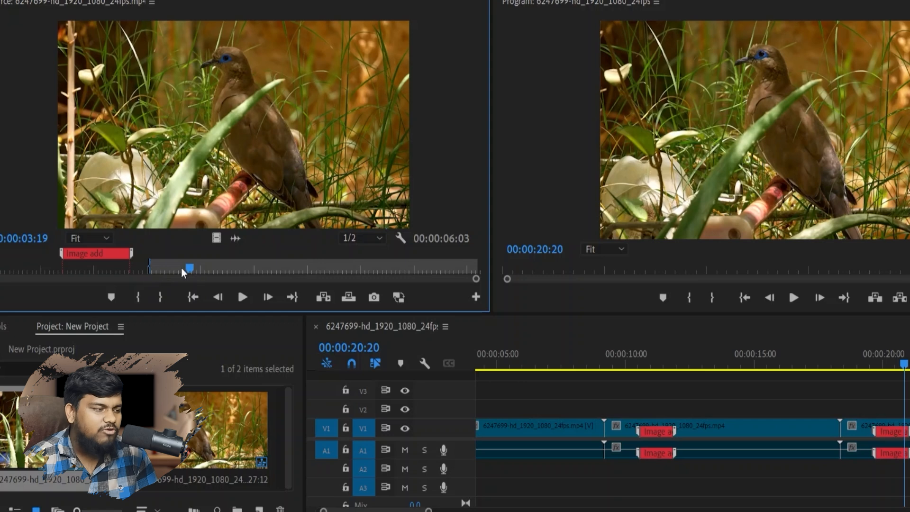
{"action": "left_click_drag", "start_coordinate": [191, 268], "coordinate": [222, 277]}
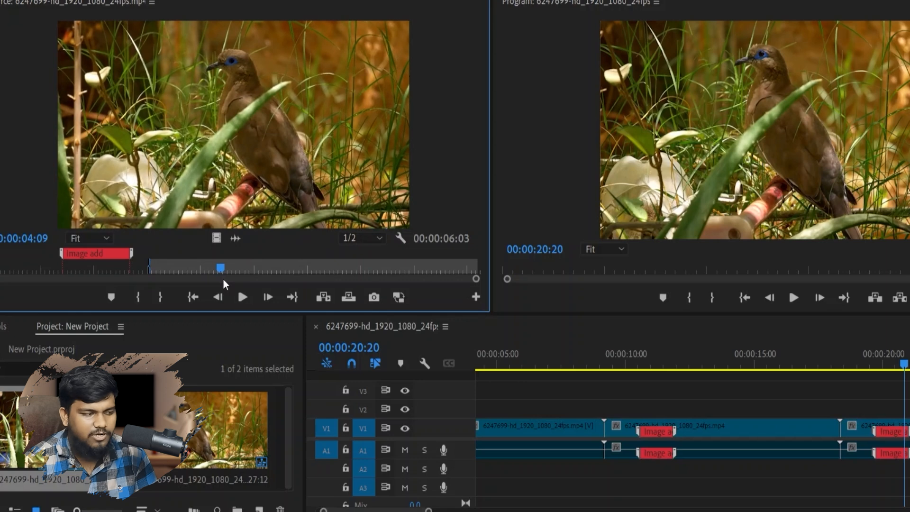
{"action": "left_click", "coordinate": [163, 297]}
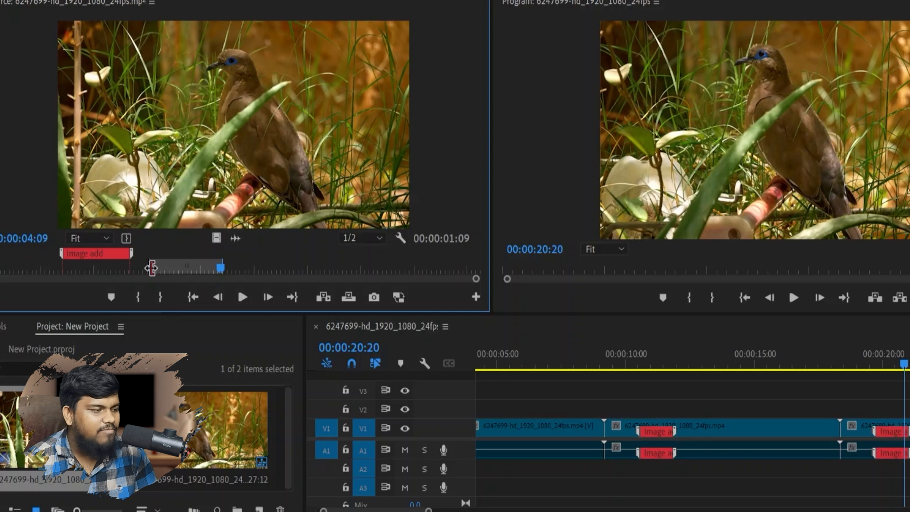
Step: Add the source clip's marked section, video and audio, on V1 and A1 directly after the last clip in the sequence
{"action": "left_click_drag", "start_coordinate": [221, 271], "coordinate": [149, 268]}
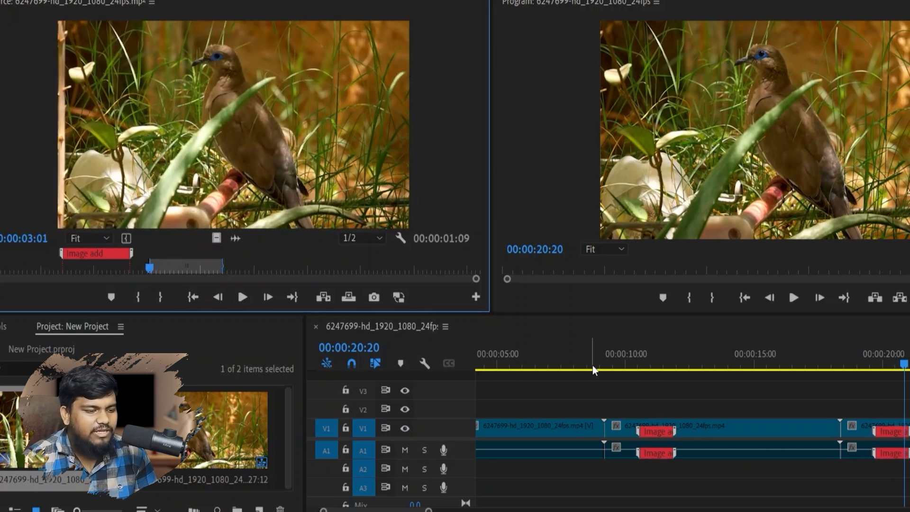
{"action": "scroll", "coordinate": [514, 422], "scroll_direction": "down", "scroll_amount": 5}
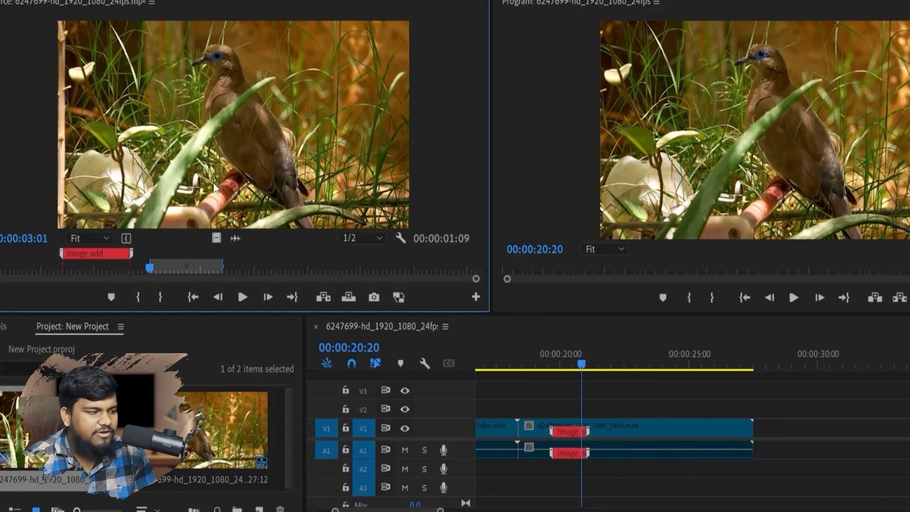
{"action": "left_click_drag", "start_coordinate": [286, 140], "coordinate": [771, 429]}
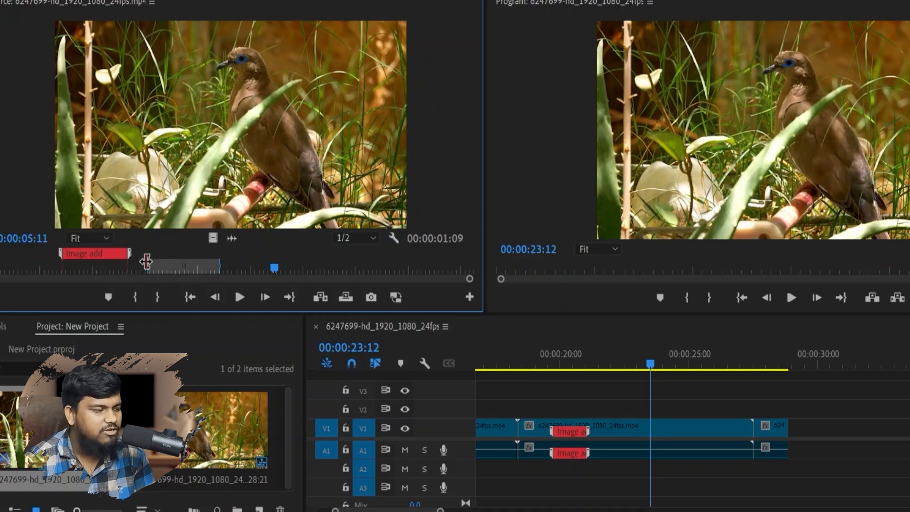
Step: Jump to the source clip's In and Out points, and step frame by frame forward and back to 00:00:04:13
{"action": "left_click", "coordinate": [186, 298]}
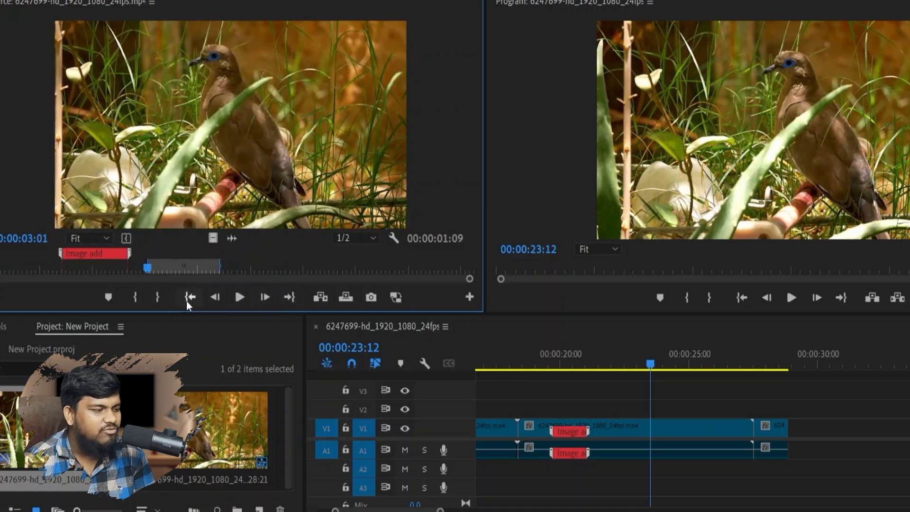
{"action": "left_click", "coordinate": [295, 304]}
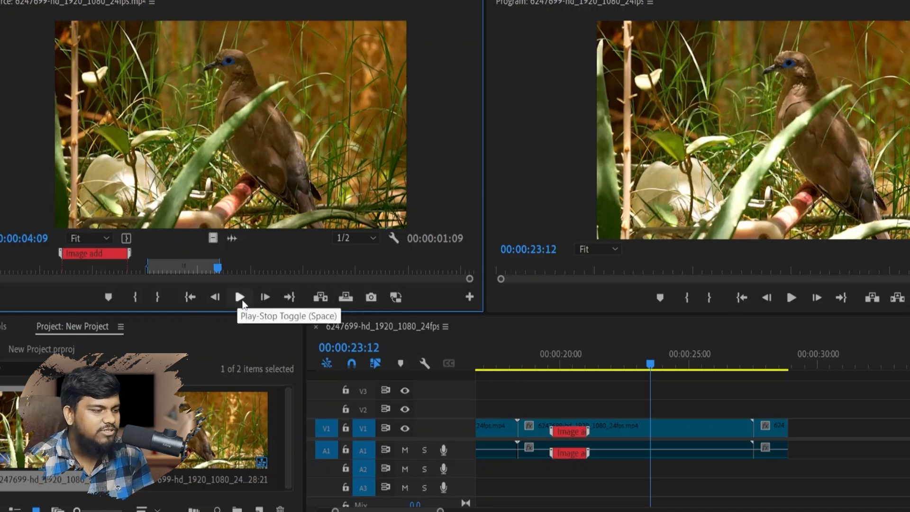
{"action": "left_click", "coordinate": [261, 300]}
{"action": "left_click", "coordinate": [262, 300]}
{"action": "left_click", "coordinate": [261, 300]}
{"action": "left_click", "coordinate": [261, 300]}
{"action": "left_click", "coordinate": [262, 300]}
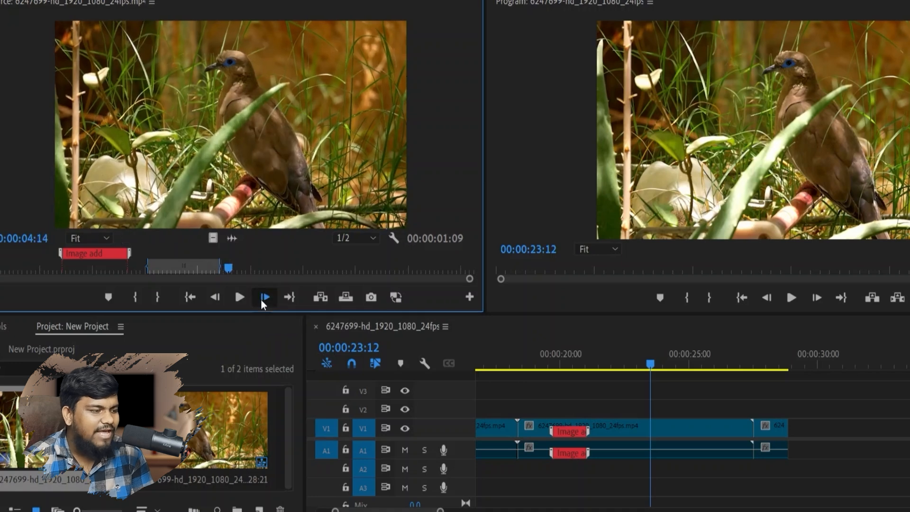
{"action": "left_click", "coordinate": [261, 300]}
{"action": "left_click", "coordinate": [261, 300]}
{"action": "left_click", "coordinate": [261, 300]}
{"action": "left_click", "coordinate": [261, 299]}
{"action": "left_click", "coordinate": [262, 300]}
{"action": "left_click", "coordinate": [261, 300]}
{"action": "left_click", "coordinate": [261, 299]}
{"action": "left_click", "coordinate": [261, 300]}
{"action": "left_click", "coordinate": [261, 299]}
{"action": "left_click", "coordinate": [212, 301]}
{"action": "left_click", "coordinate": [213, 301]}
{"action": "left_click", "coordinate": [212, 301]}
{"action": "left_click", "coordinate": [213, 301]}
{"action": "left_click", "coordinate": [212, 301]}
{"action": "left_click", "coordinate": [213, 301]}
{"action": "left_click", "coordinate": [212, 301]}
{"action": "left_click", "coordinate": [212, 301]}
{"action": "left_click", "coordinate": [212, 301]}
{"action": "left_click", "coordinate": [212, 301]}
Step: Insert the marked section into the sequence at 00:00:23:12, and add another copy on V1 and A1 after the last clip
{"action": "left_click", "coordinate": [321, 297]}
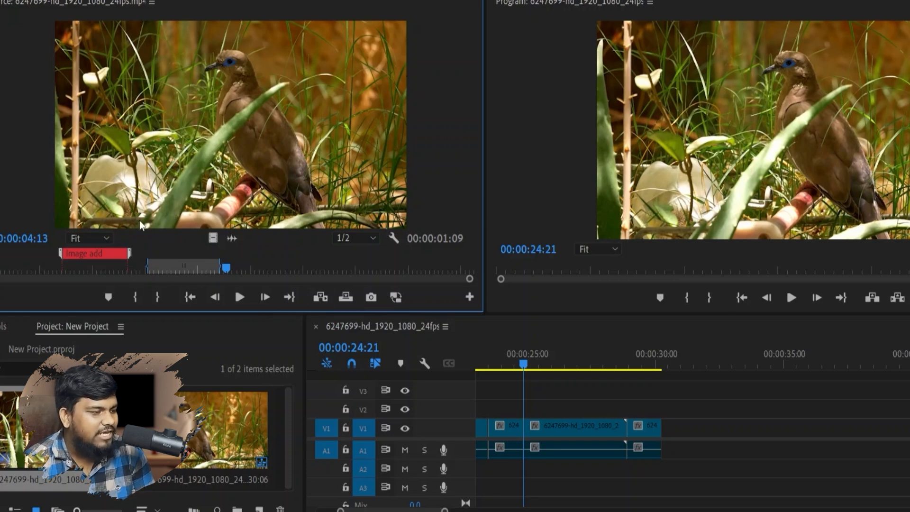
{"action": "left_click_drag", "start_coordinate": [197, 120], "coordinate": [668, 444]}
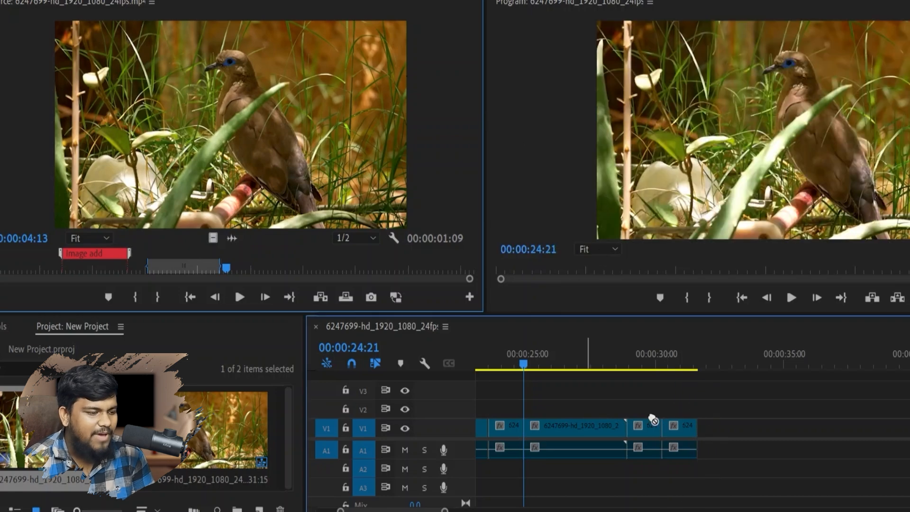
Step: Insert the marked section at the end of the sequence, at 00:00:31:15
{"action": "left_click", "coordinate": [589, 372]}
{"action": "left_click_drag", "start_coordinate": [618, 377], "coordinate": [697, 397]}
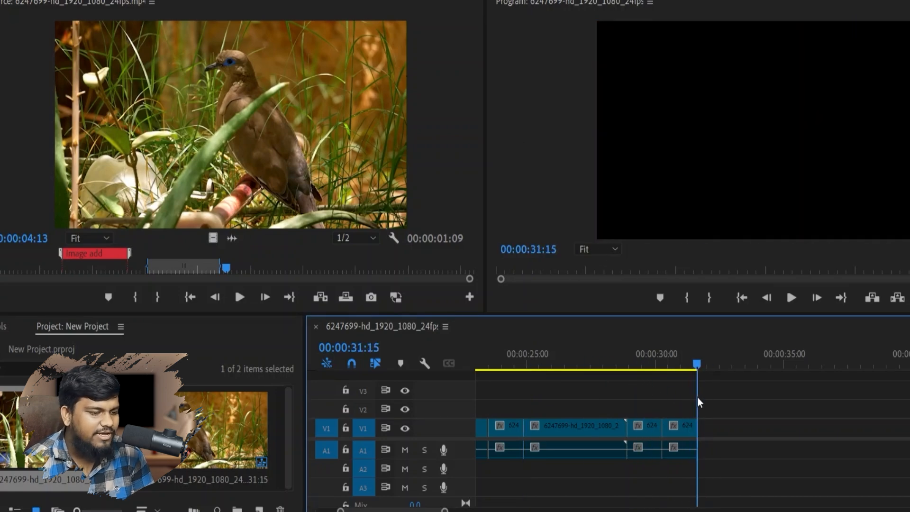
{"action": "left_click", "coordinate": [327, 297]}
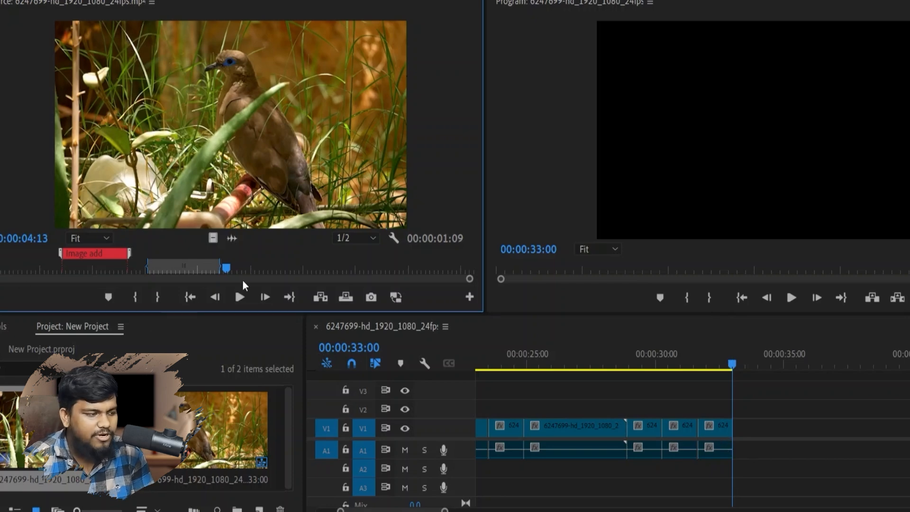
Step: Overwrite the sequence at 00:00:26:22 with the source clip's marked section
{"action": "left_click", "coordinate": [345, 299]}
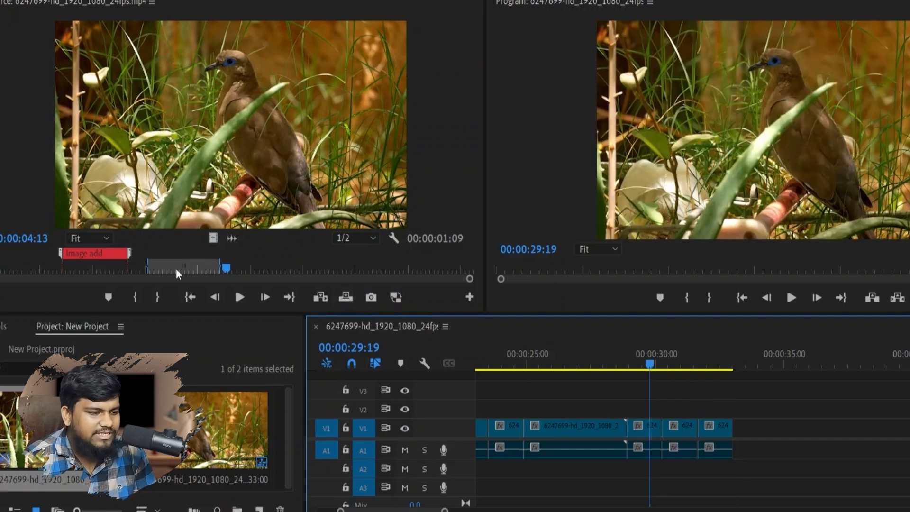
{"action": "left_click_drag", "start_coordinate": [652, 370], "coordinate": [575, 379]}
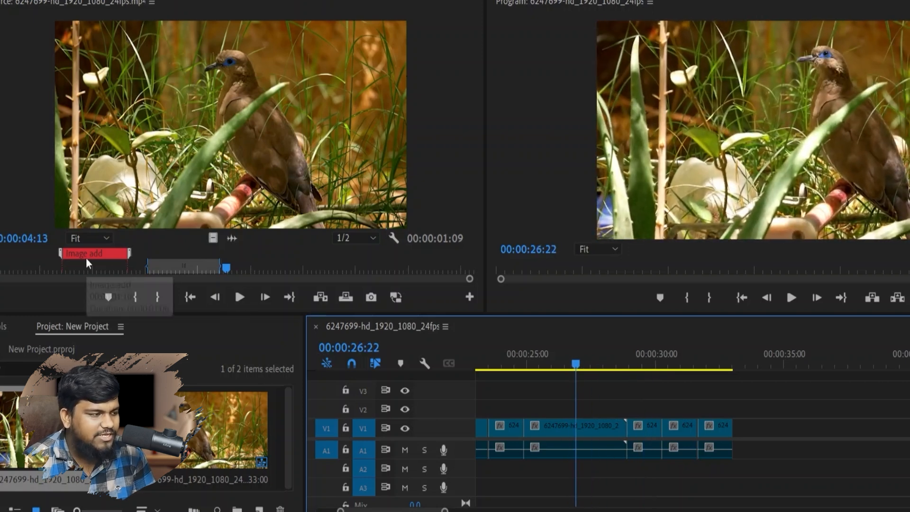
{"action": "mouse_move", "coordinate": [226, 270]}
{"action": "left_mouse_down"}
{"action": "mouse_move", "coordinate": [143, 278]}
{"action": "mouse_move", "coordinate": [216, 278]}
{"action": "left_mouse_up"}
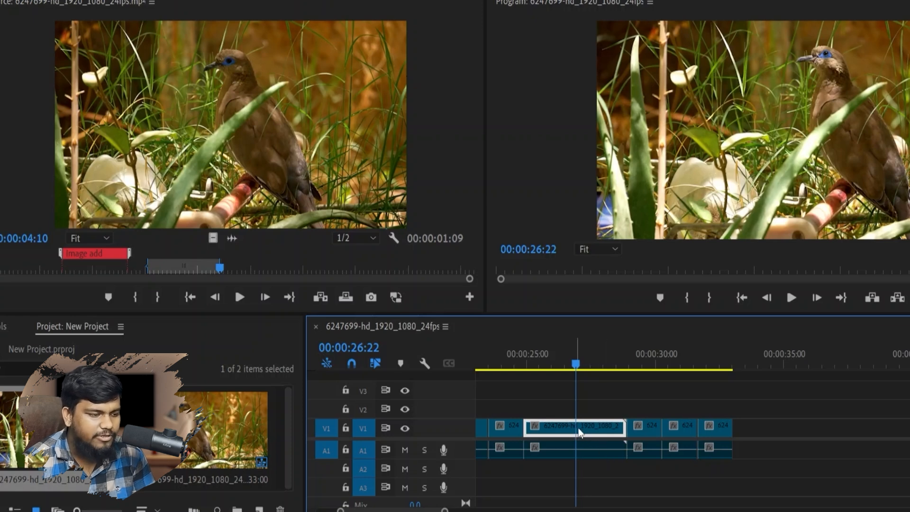
{"action": "left_click", "coordinate": [353, 295]}
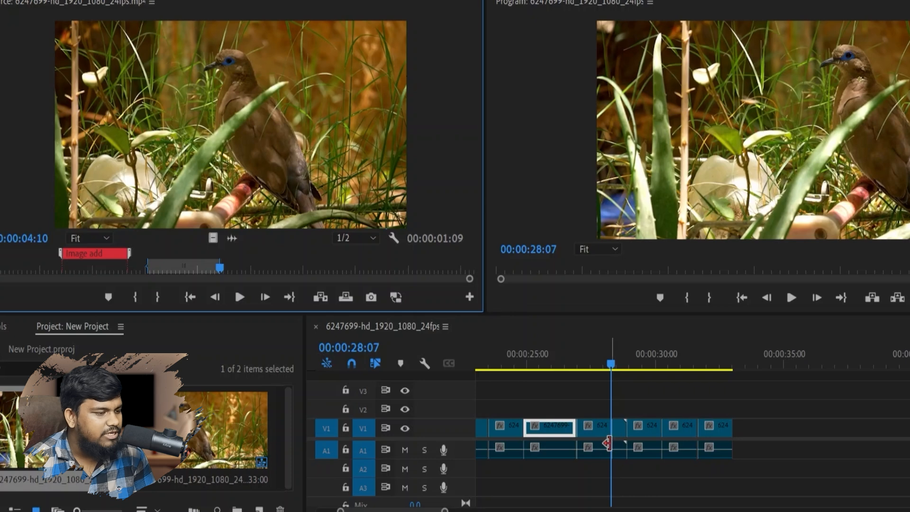
Step: Start a frame export of the source clip at 00:00:04:10 and name the still "Bird"
{"action": "left_click", "coordinate": [372, 297]}
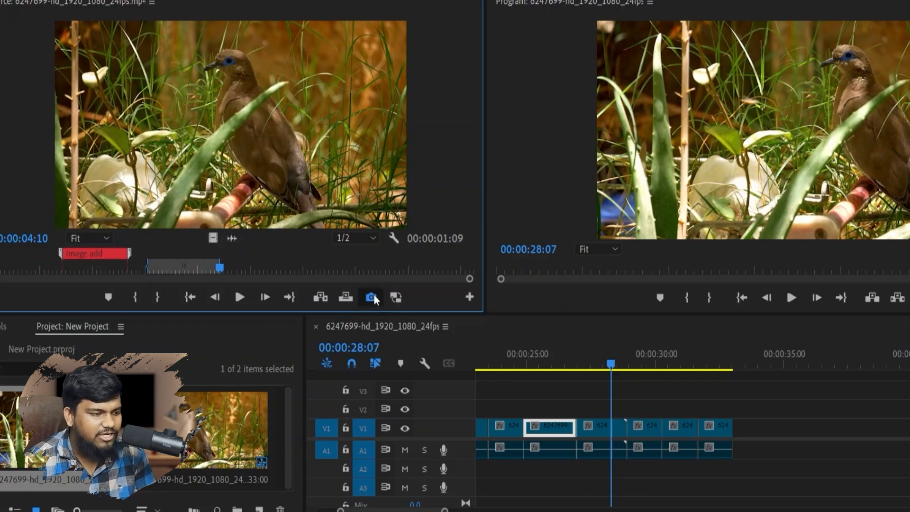
{"action": "left_click_drag", "start_coordinate": [474, 166], "coordinate": [564, 154]}
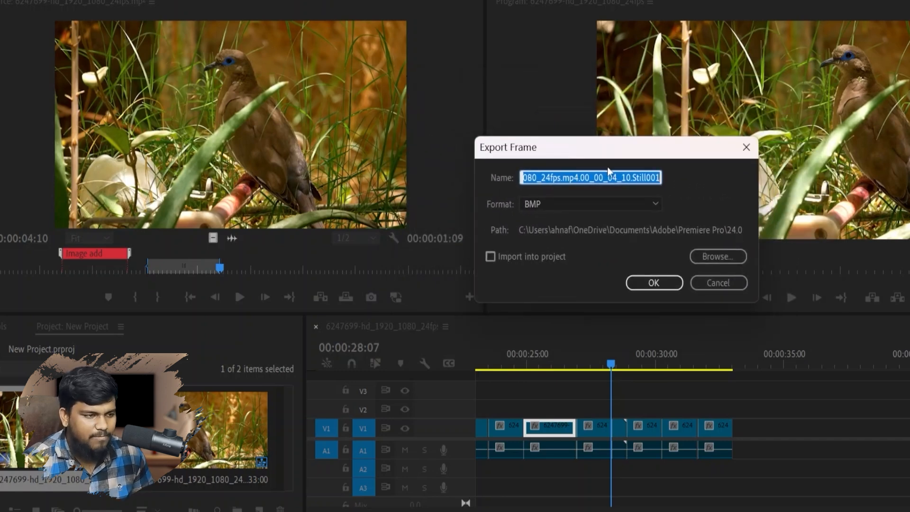
{"action": "type", "text": "Birt"}
{"action": "type", "text": "d"}
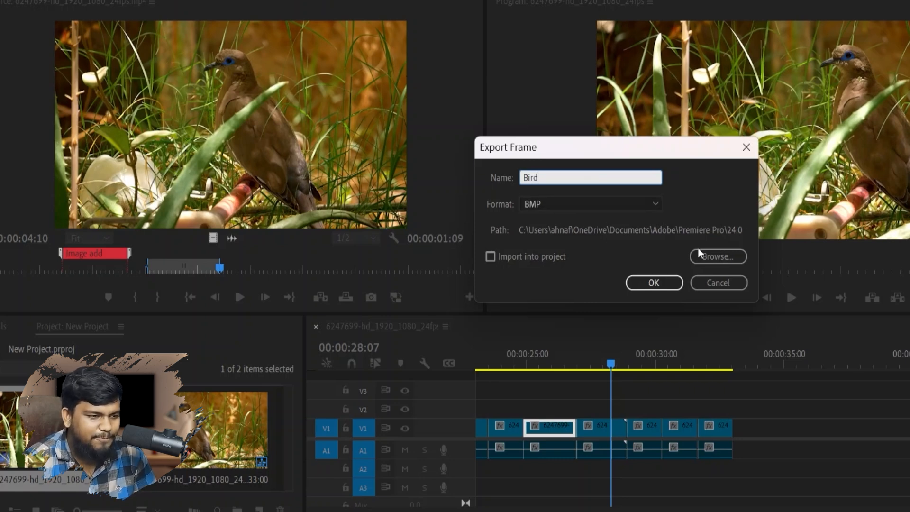
Step: Export the BMP still to the N:\Video folder with importing into the project enabled
{"action": "left_click", "coordinate": [722, 257]}
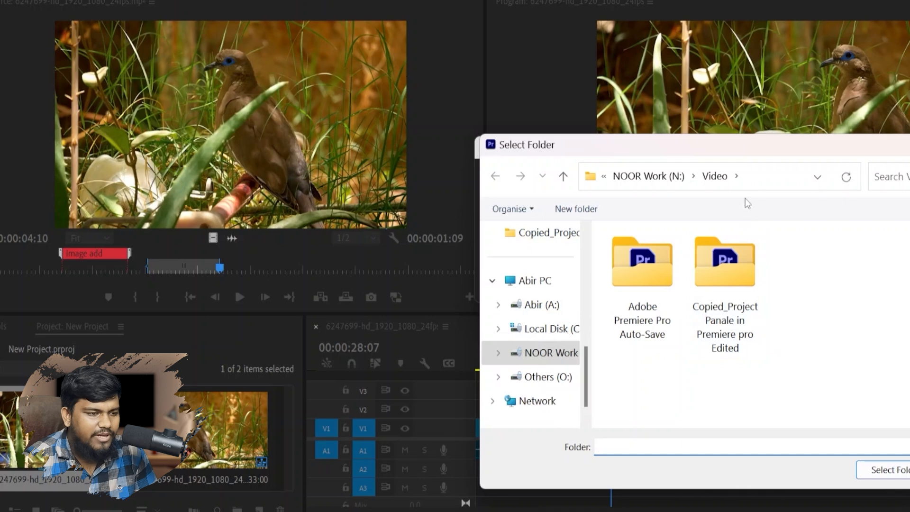
{"action": "left_click_drag", "start_coordinate": [756, 155], "coordinate": [609, 95]}
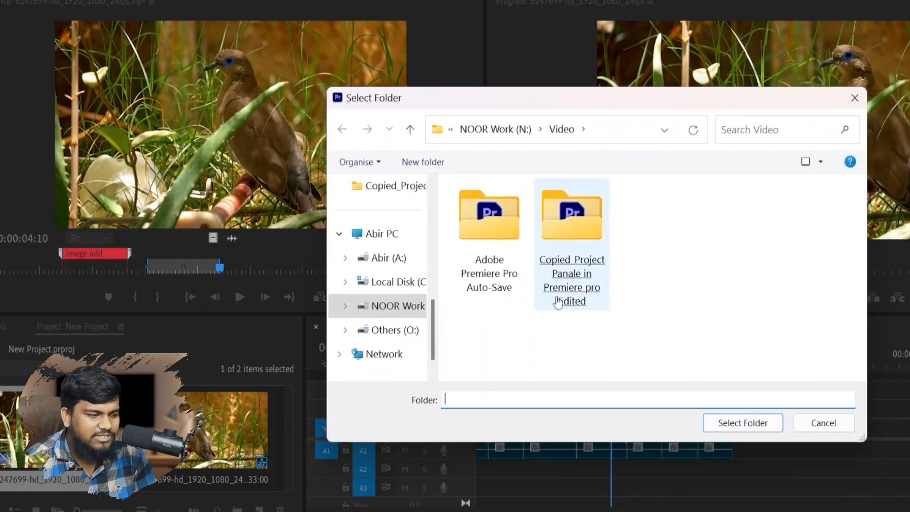
{"action": "left_click", "coordinate": [746, 422]}
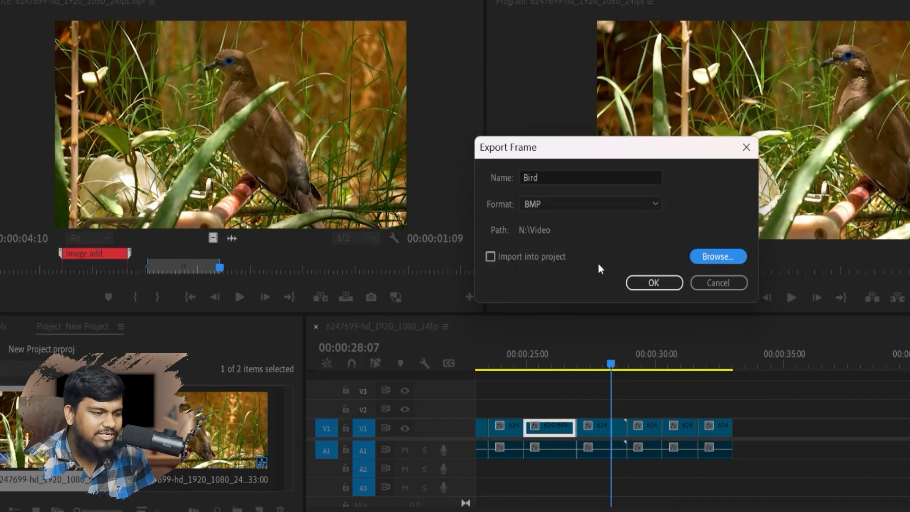
{"action": "left_click", "coordinate": [490, 257]}
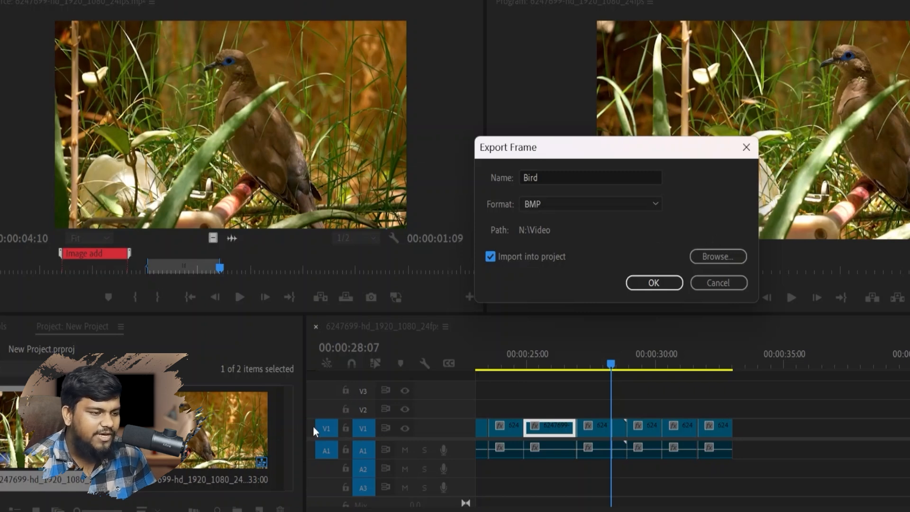
{"action": "left_click", "coordinate": [647, 285]}
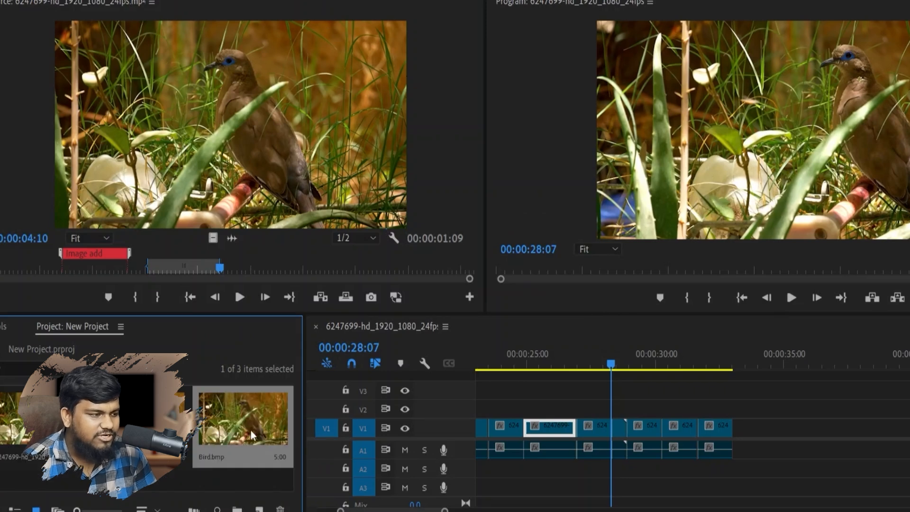
Step: Open the exported Bird.bmp from the project in the Source monitor
{"action": "double_click", "coordinate": [251, 430]}
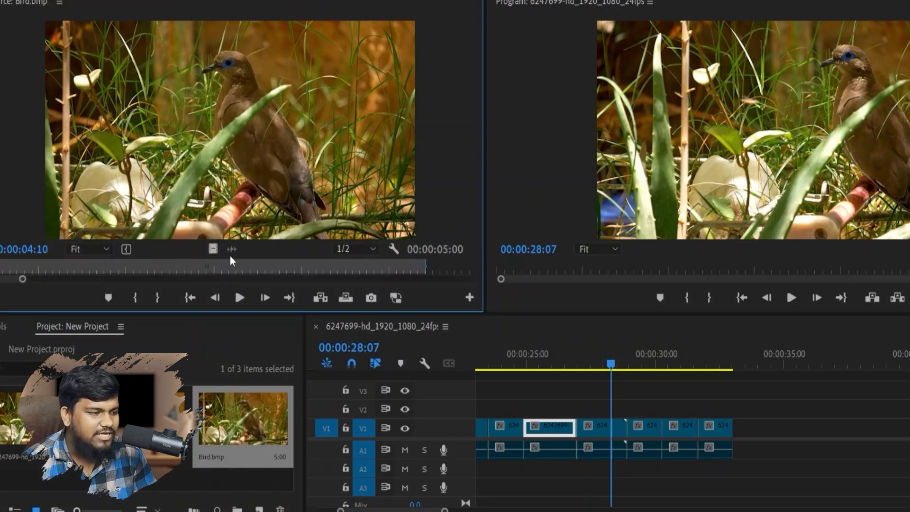
{"action": "left_click", "coordinate": [546, 225]}
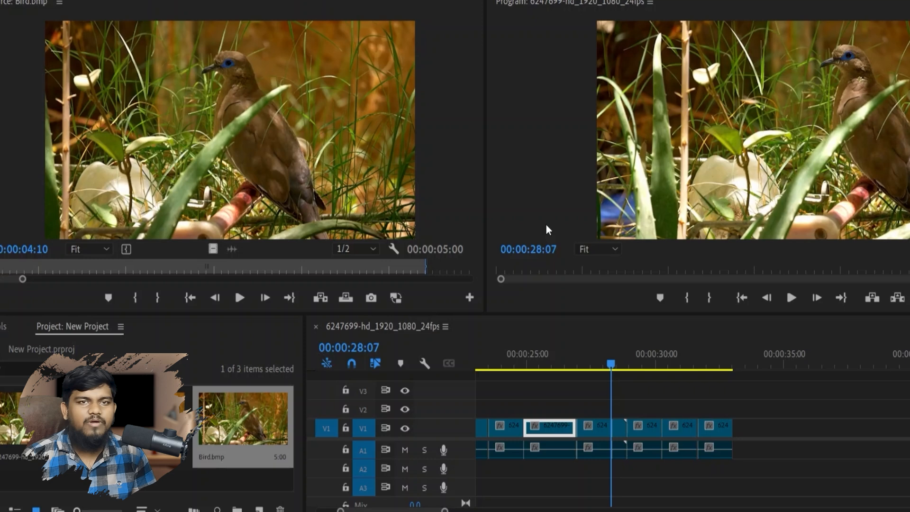
Step: Open the Source monitor's Button Editor
{"action": "left_click", "coordinate": [465, 297]}
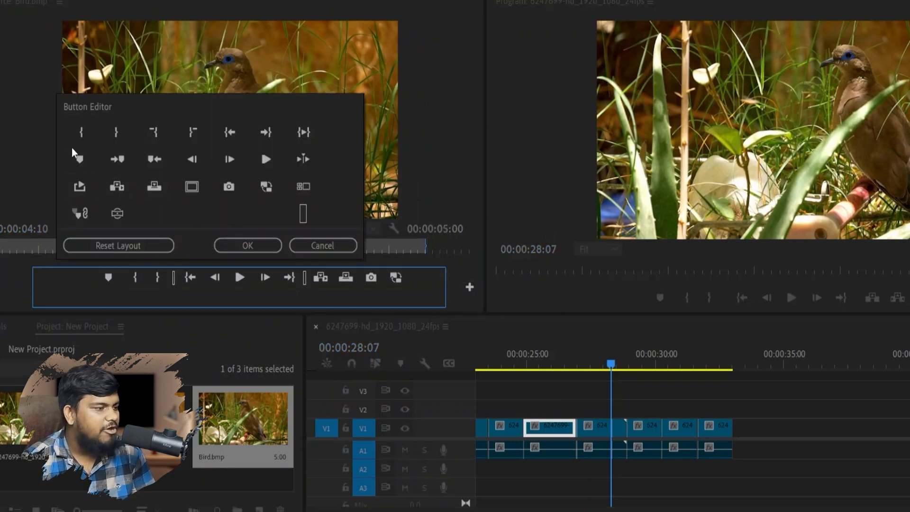